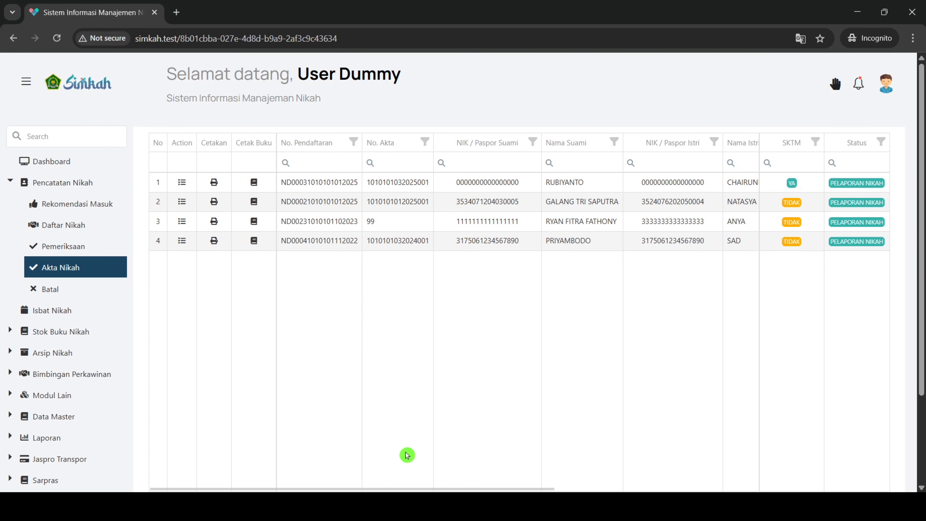
pyautogui.click(450, 506)
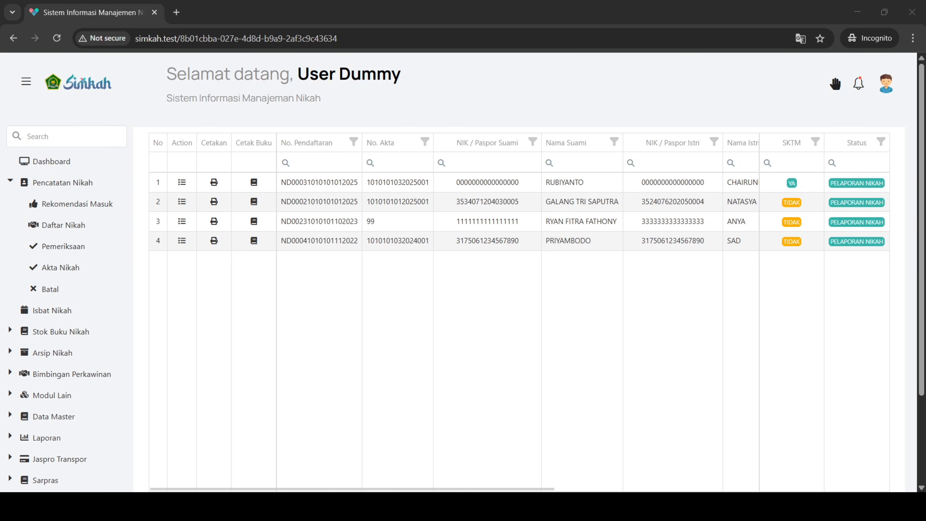
pyautogui.click(609, 453)
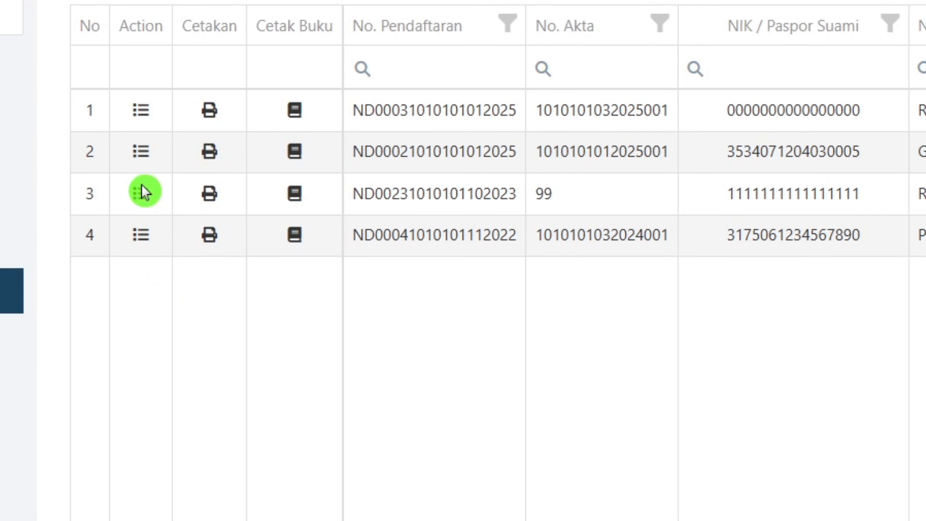
# View the available actions for the fourth record in the Akta Nikah list
pyautogui.click(141, 205)
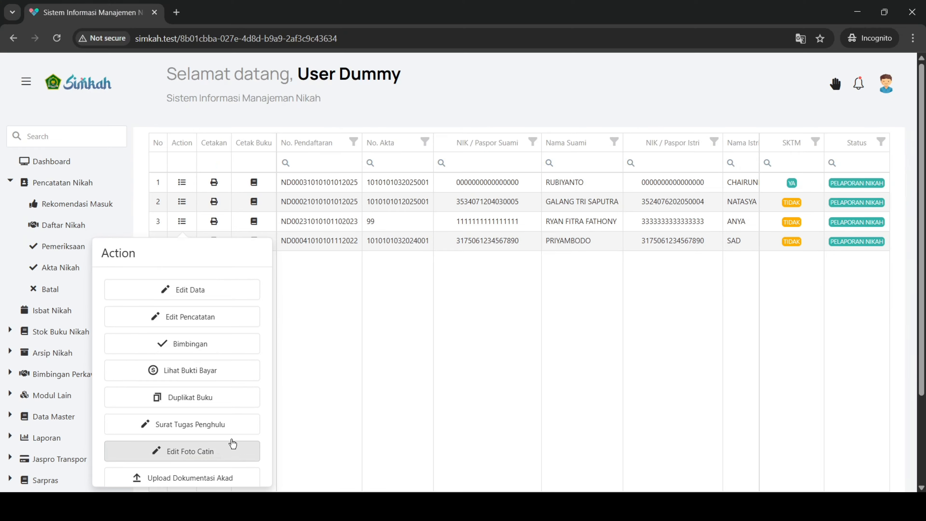
pyautogui.click(526, 318)
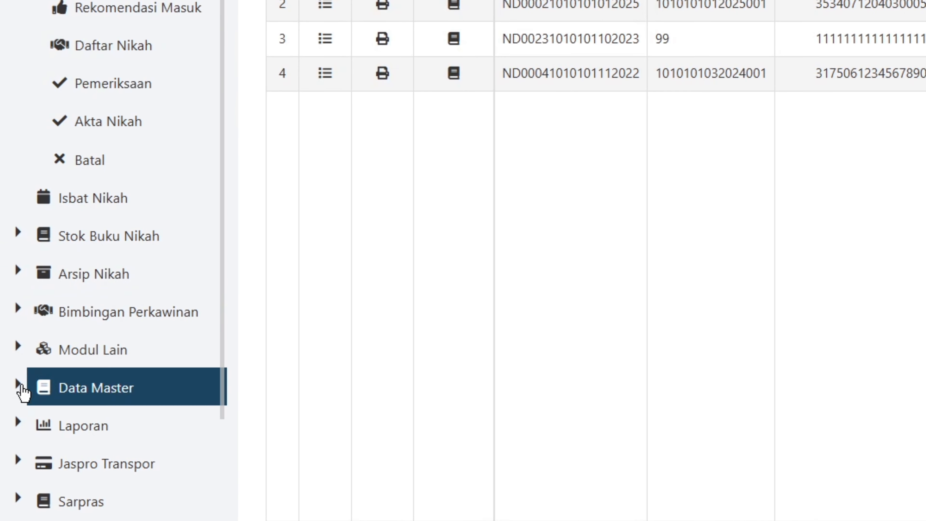
# View the Tipologi KUA records of KUA DUMMY in Data KUA under Data Master, and close them
pyautogui.click(22, 392)
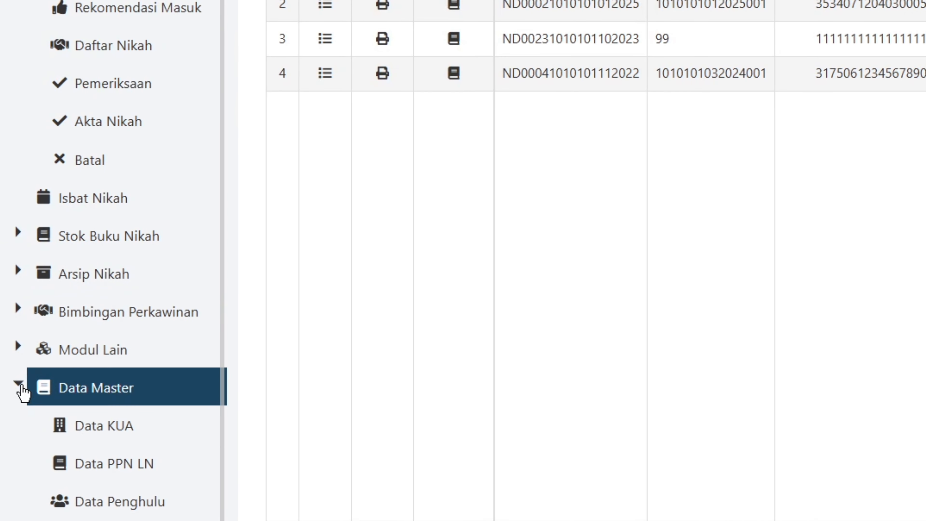
pyautogui.click(123, 429)
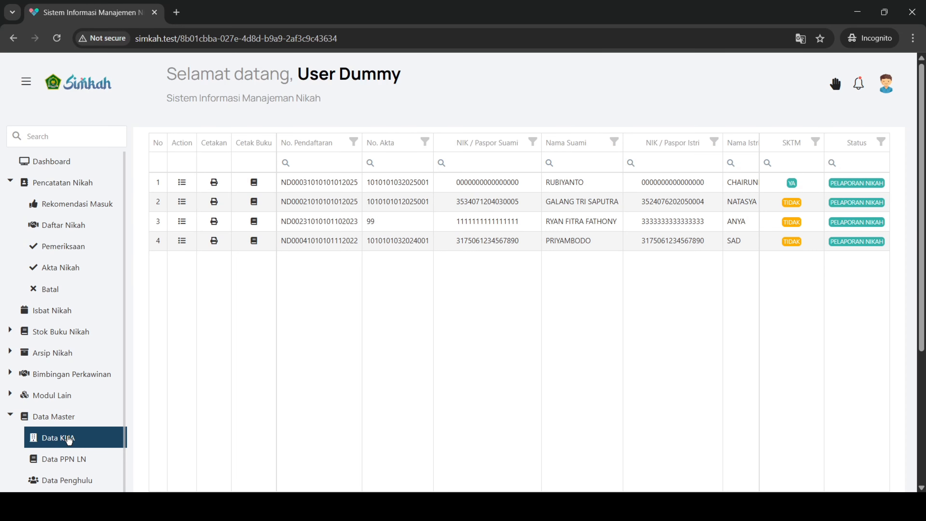
pyautogui.click(68, 439)
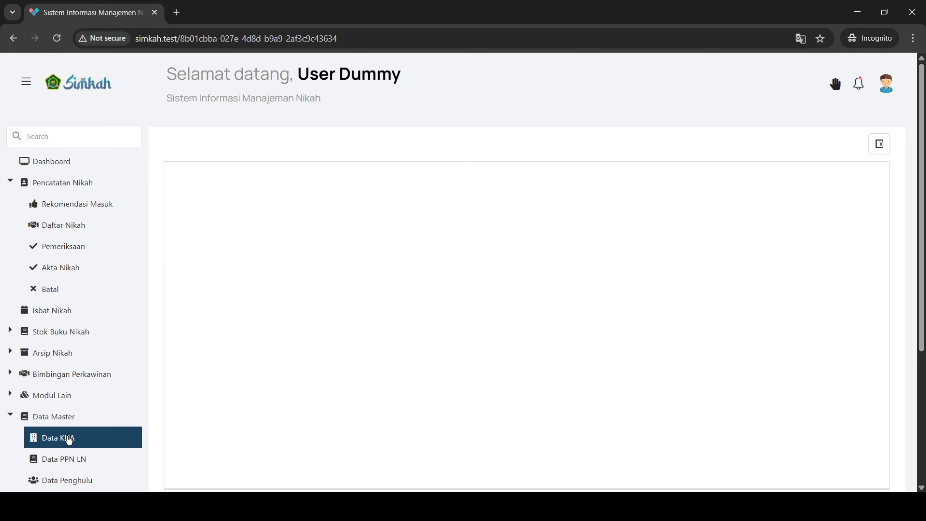
pyautogui.click(69, 439)
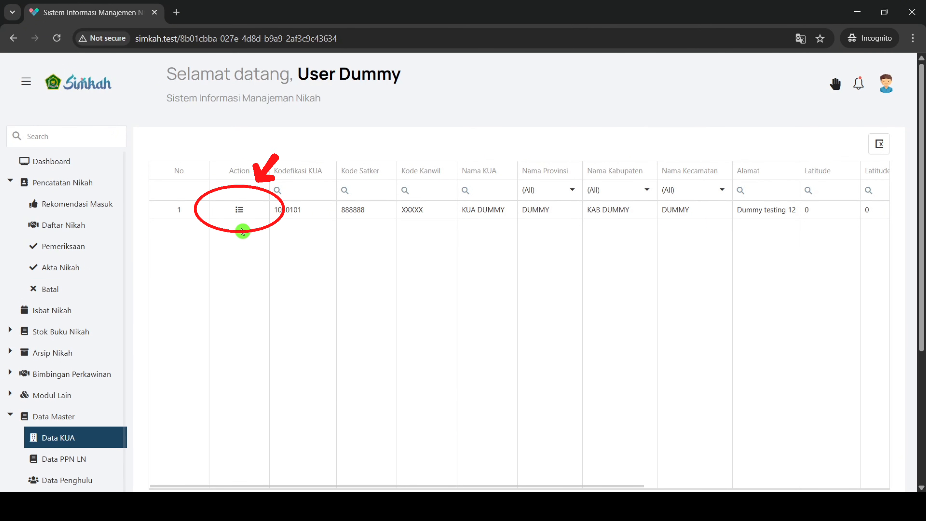
pyautogui.click(240, 211)
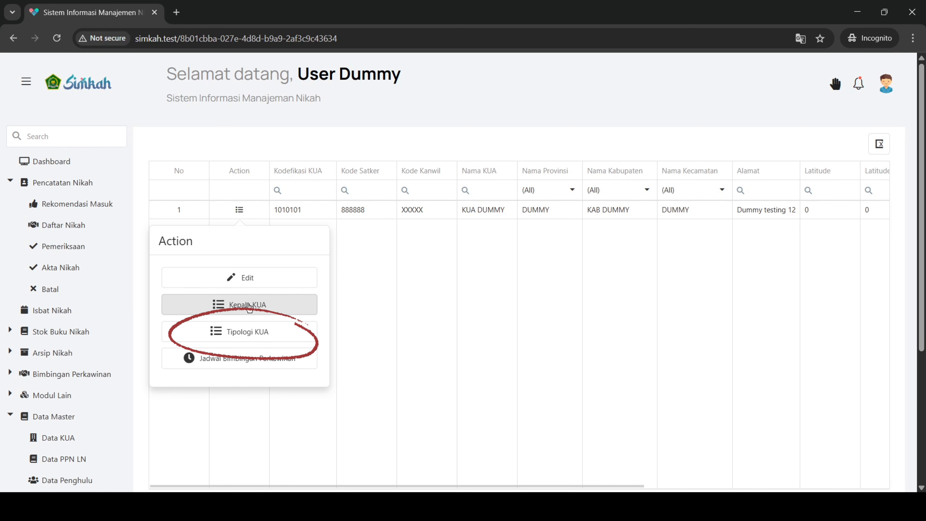
pyautogui.click(254, 333)
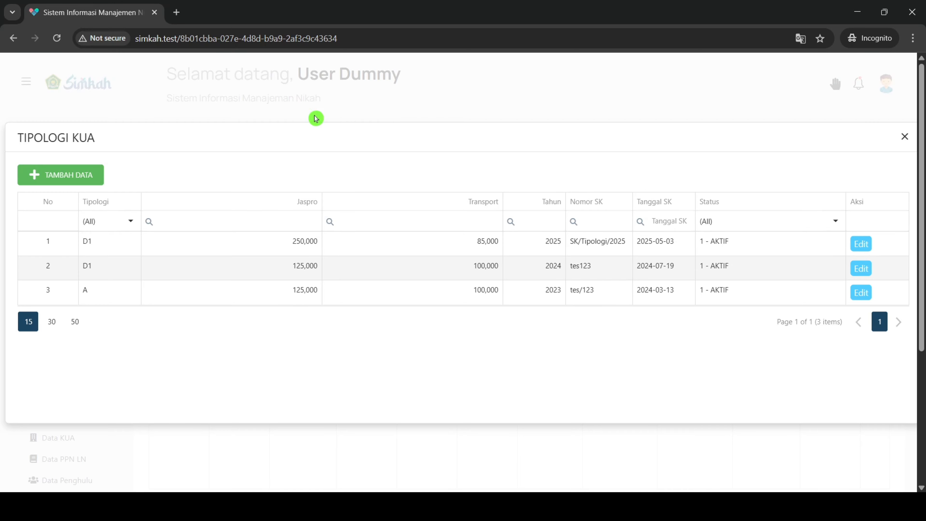
pyautogui.click(904, 138)
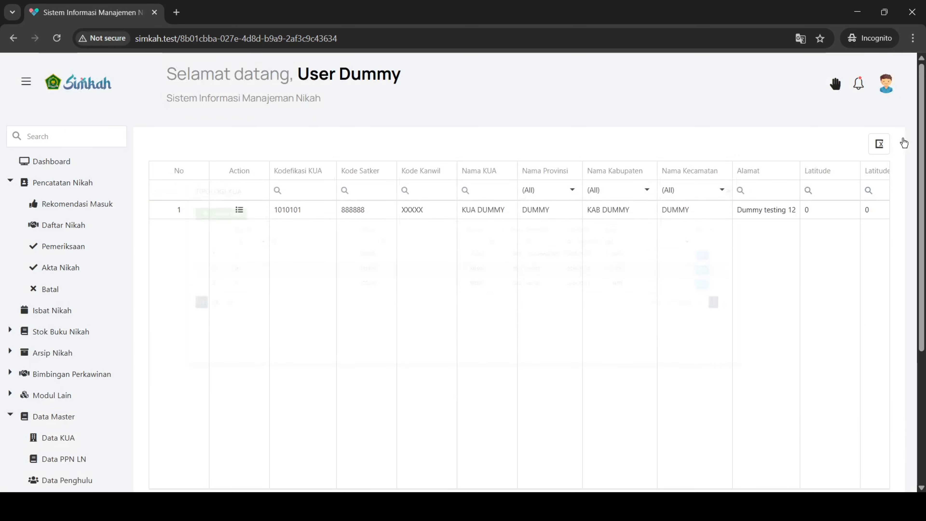
# Collapse the expanded navigation groups and open the Pengajuan Pencairan page under Jaspro Transpor
pyautogui.click(10, 181)
pyautogui.click(11, 309)
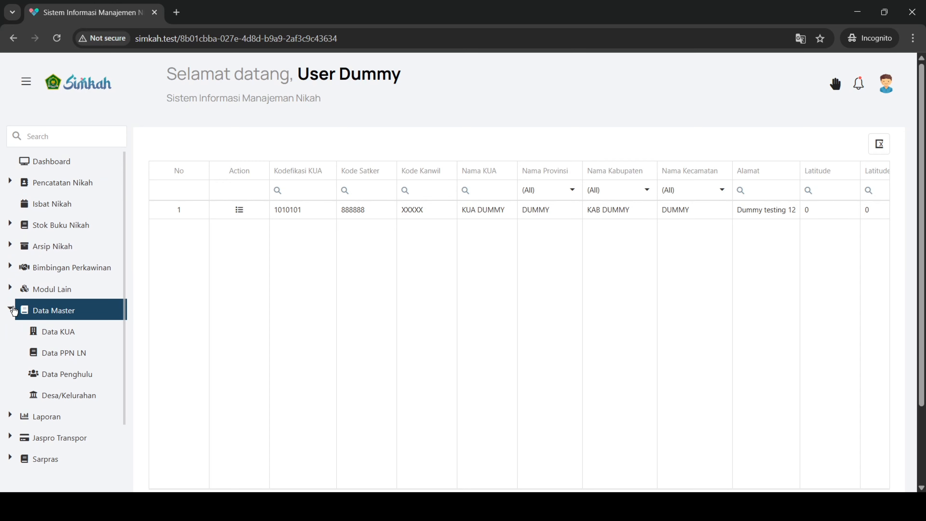
pyautogui.scroll(-1, 10, 313)
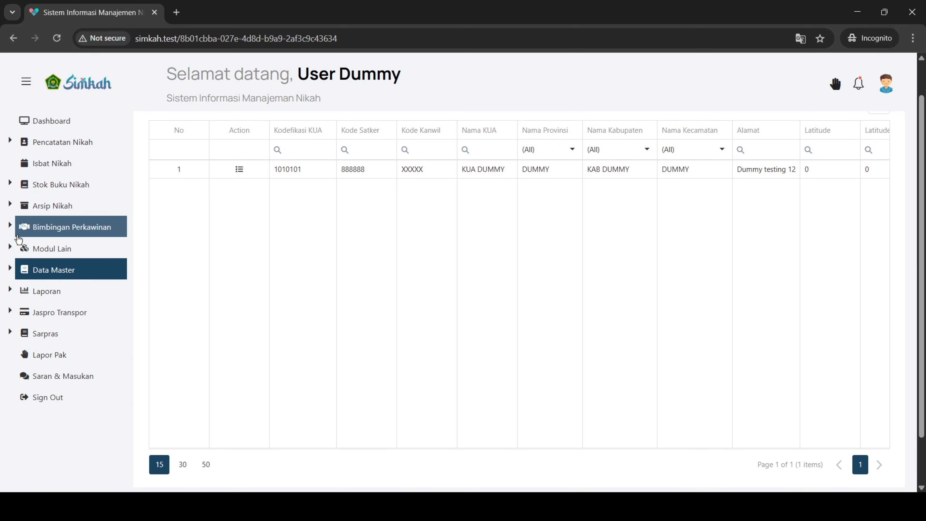
pyautogui.click(14, 318)
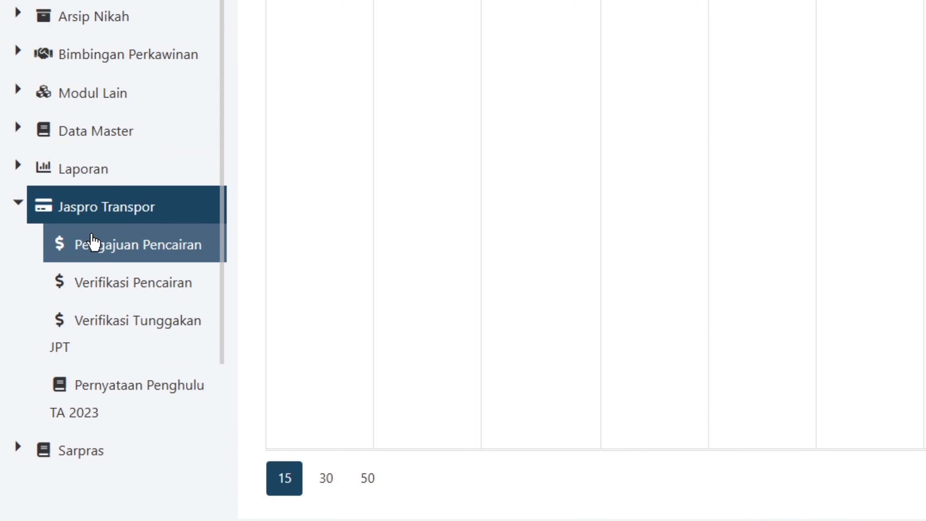
pyautogui.click(123, 257)
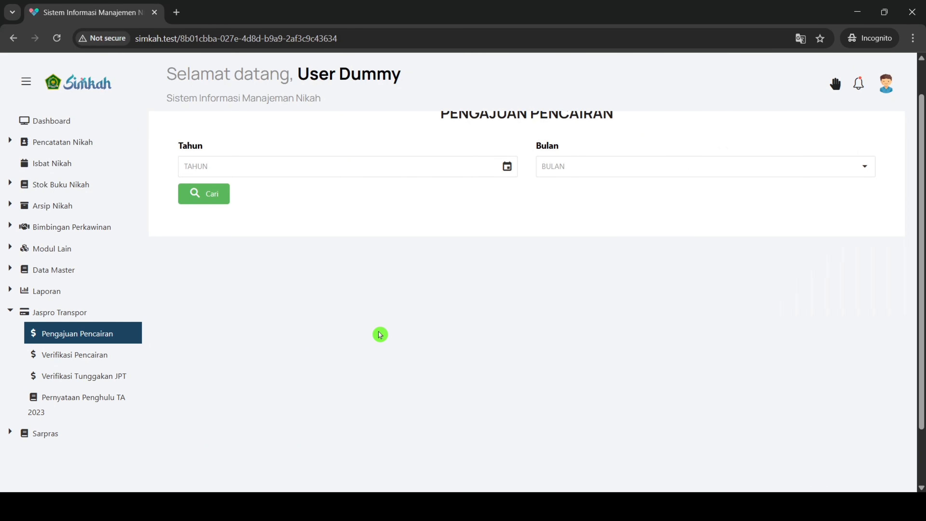
pyautogui.scroll(2, 380, 334)
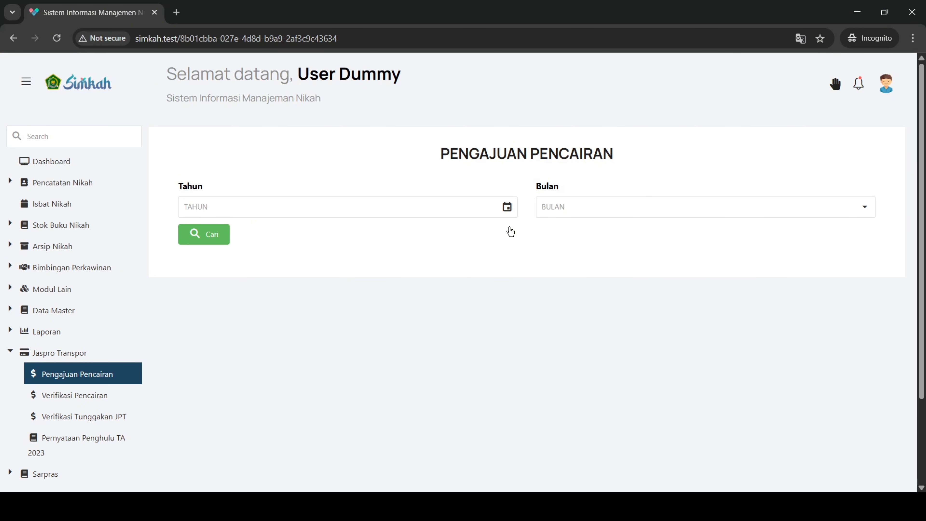
# Search the disbursement submissions for year 2025 and month Februari
pyautogui.click(508, 207)
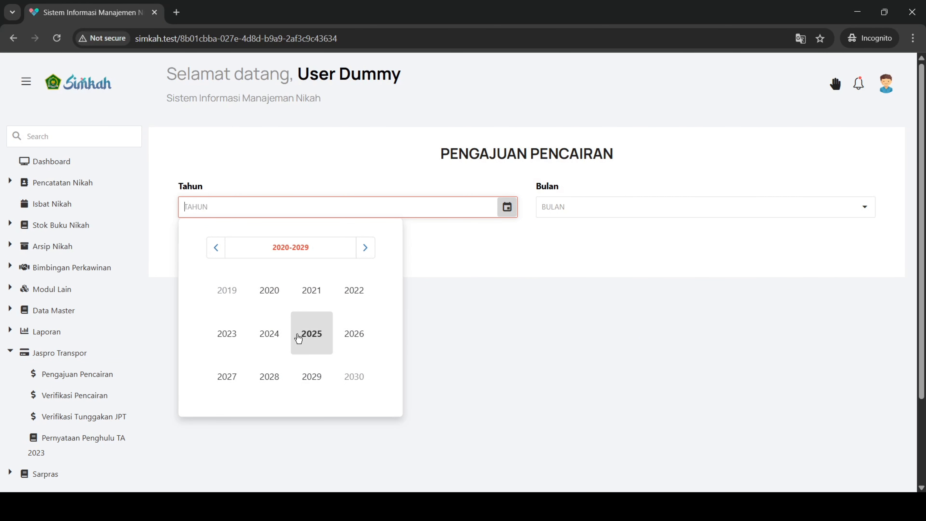
pyautogui.click(308, 333)
pyautogui.click(594, 207)
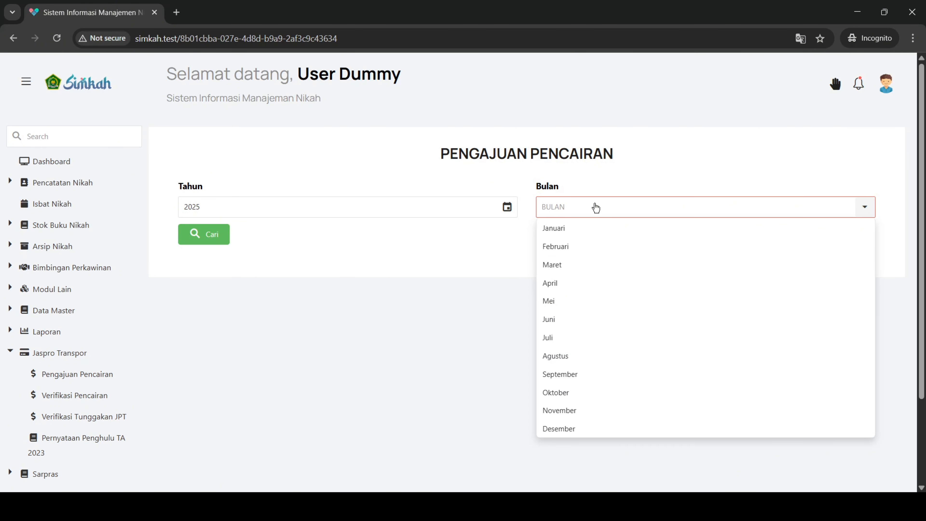
pyautogui.click(599, 252)
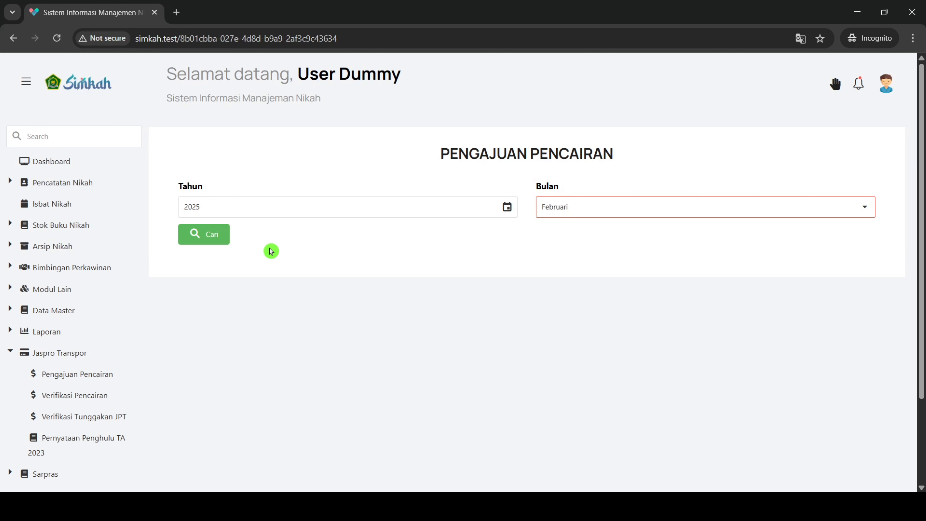
pyautogui.click(217, 235)
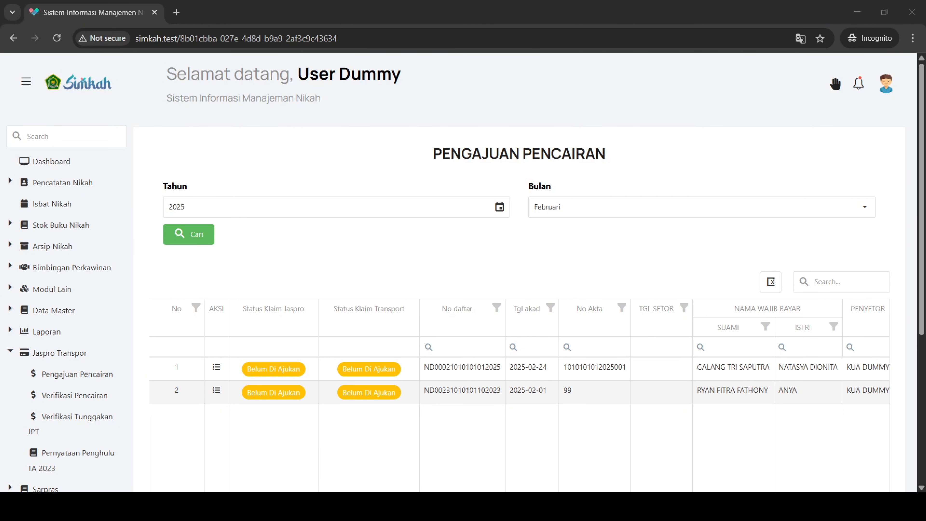
pyautogui.click(505, 388)
pyautogui.click(504, 388)
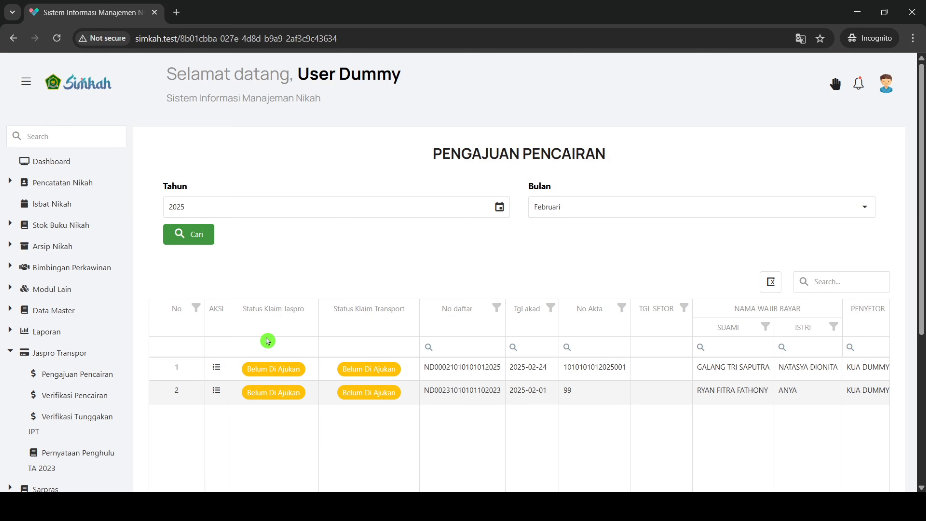
# Review and submit the Pengajuan Pencairan Jaspro for the first marriage record in the results
pyautogui.click(217, 368)
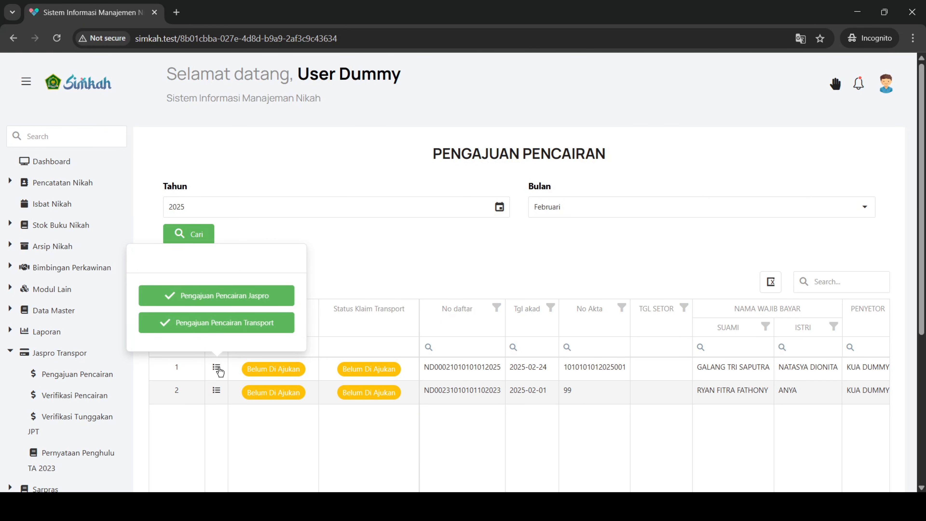
pyautogui.click(232, 297)
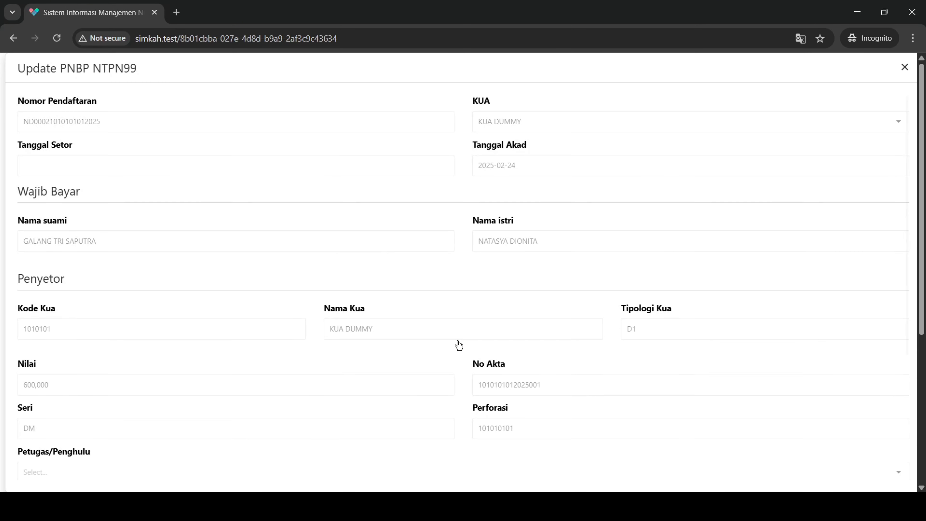
pyautogui.scroll(-5, 459, 345)
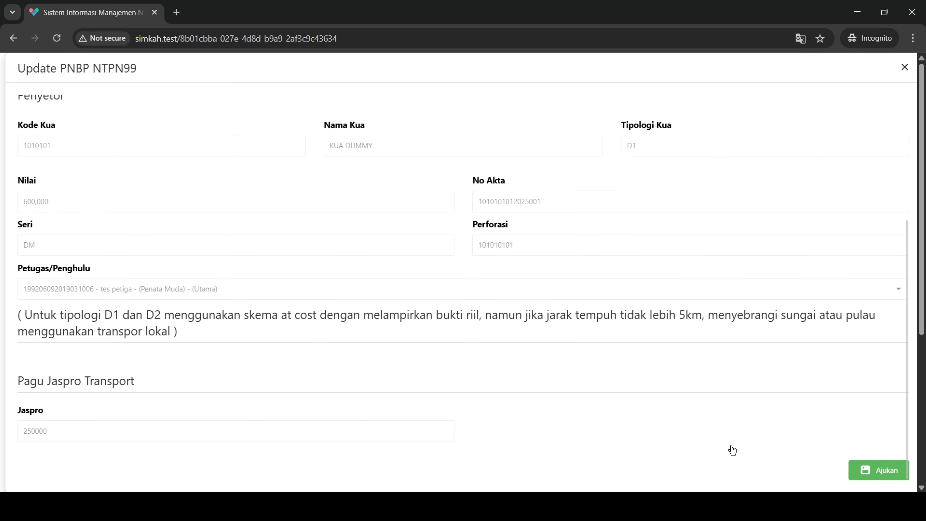
pyautogui.scroll(5, 706, 422)
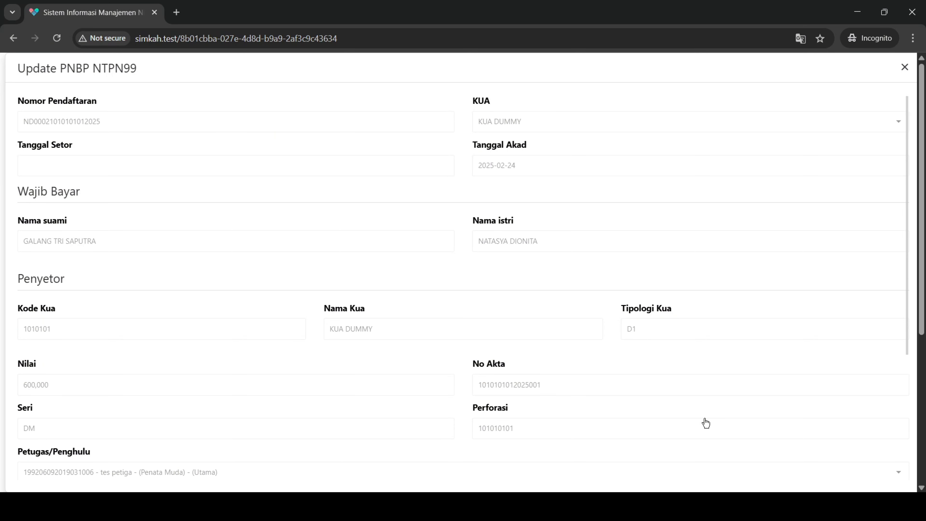
pyautogui.scroll(-5, 705, 422)
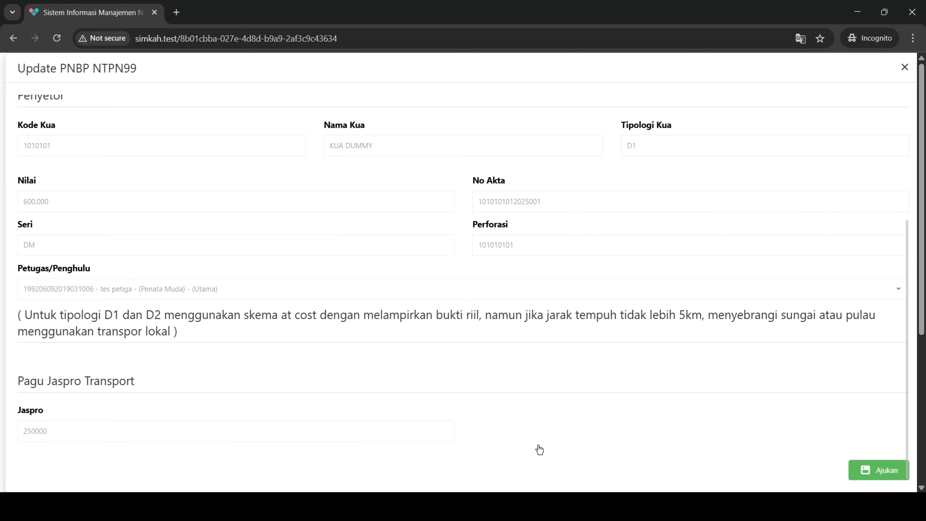
pyautogui.click(867, 473)
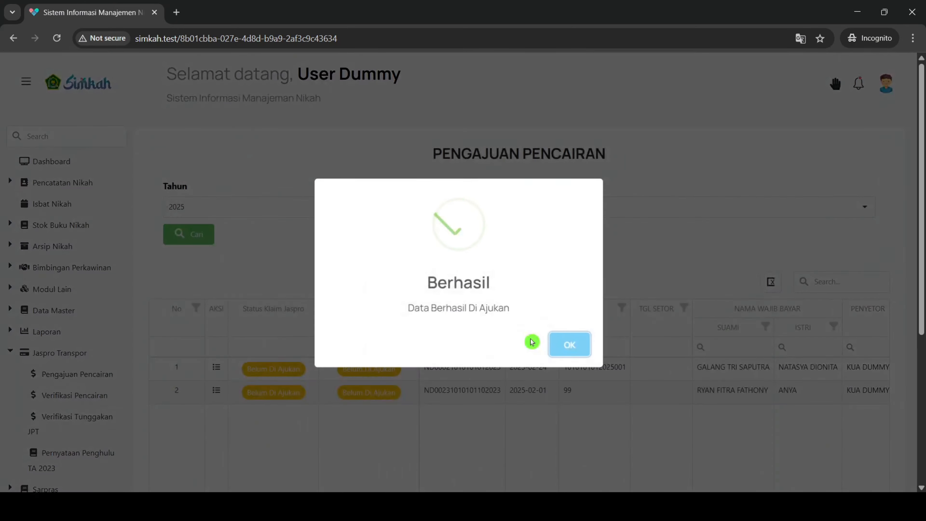
pyautogui.click(567, 344)
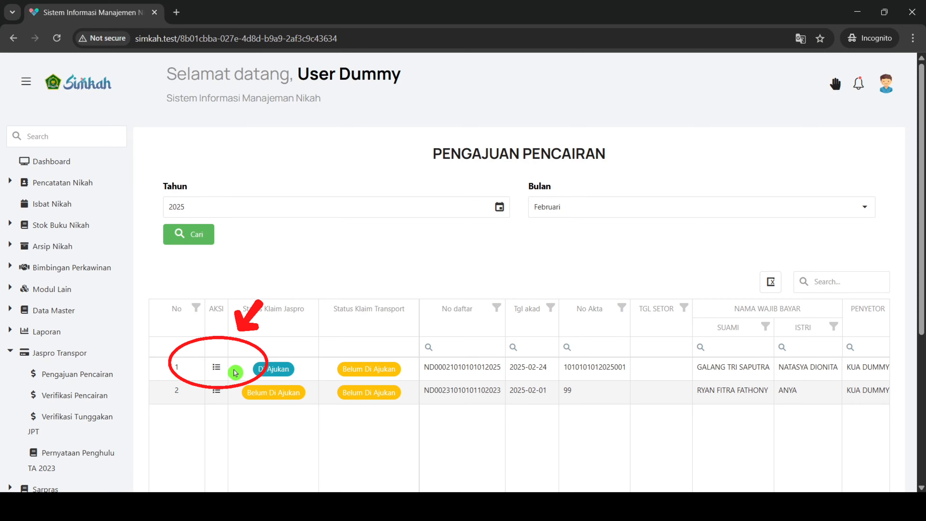
# Open the Pengajuan Pencairan Transport form for the first marriage record and go to its Transport amount
pyautogui.click(217, 368)
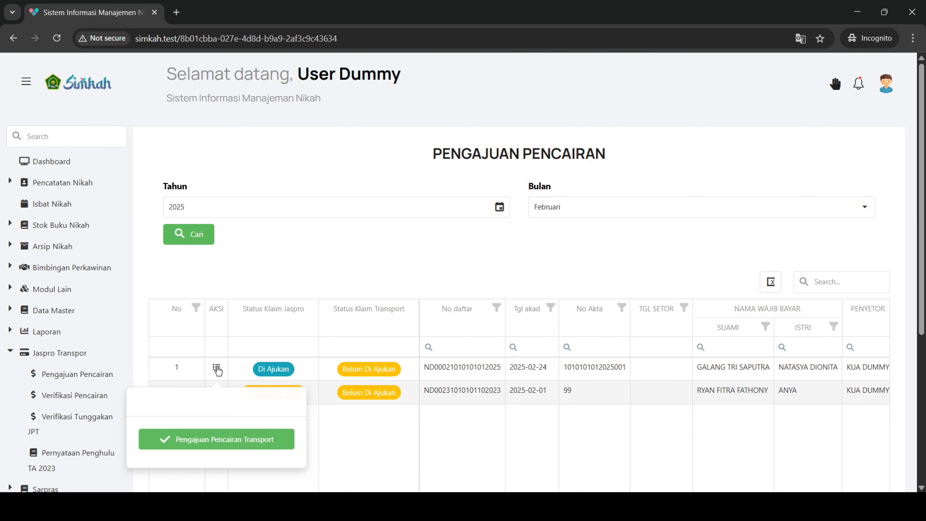
pyautogui.click(230, 439)
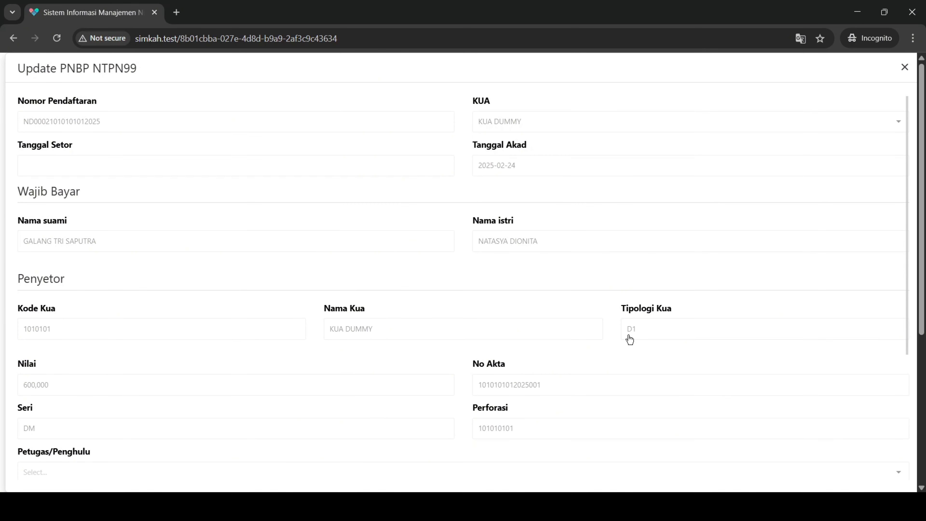
pyautogui.scroll(-5, 629, 338)
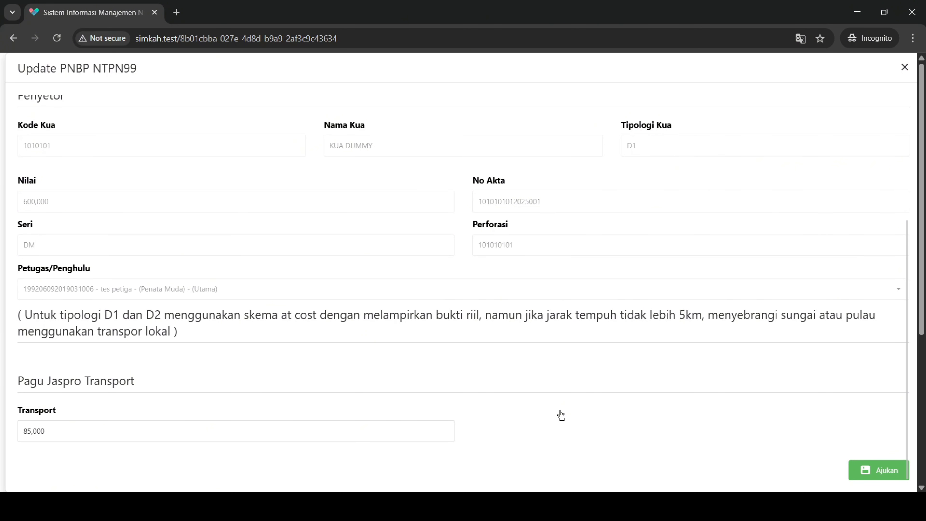
# Set the Transport amount to 180,000 and view the Bukti Transport upload section
pyautogui.click(430, 426)
pyautogui.click(341, 430)
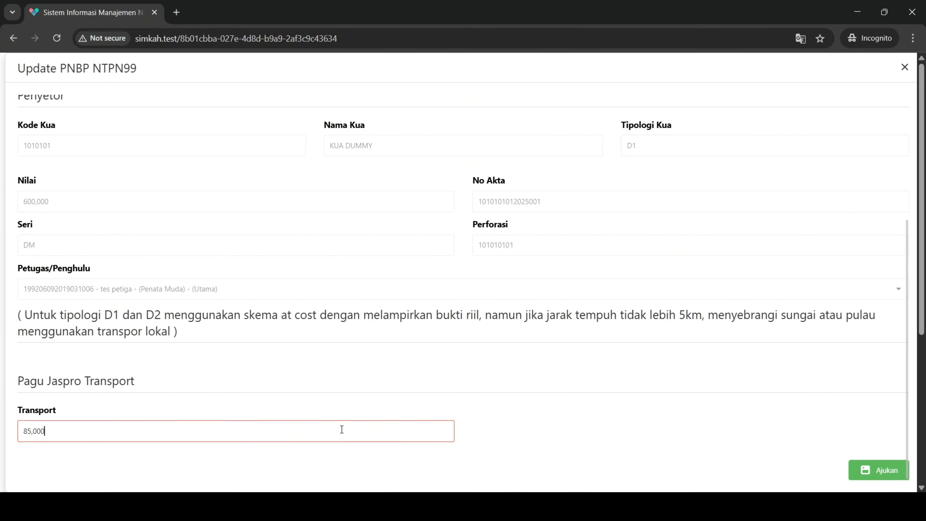
pyautogui.press('BackSpace')
pyautogui.press('BackSpace')
pyautogui.press('BackSpace')
pyautogui.press('BackSpace')
pyautogui.press('BackSpace')
pyautogui.write('170000')
pyautogui.press('BackSpace')
pyautogui.press('BackSpace')
pyautogui.press('BackSpace')
pyautogui.press('BackSpace')
pyautogui.write('80000')
pyautogui.scroll(1, 342, 430)
pyautogui.scroll(-5, 521, 408)
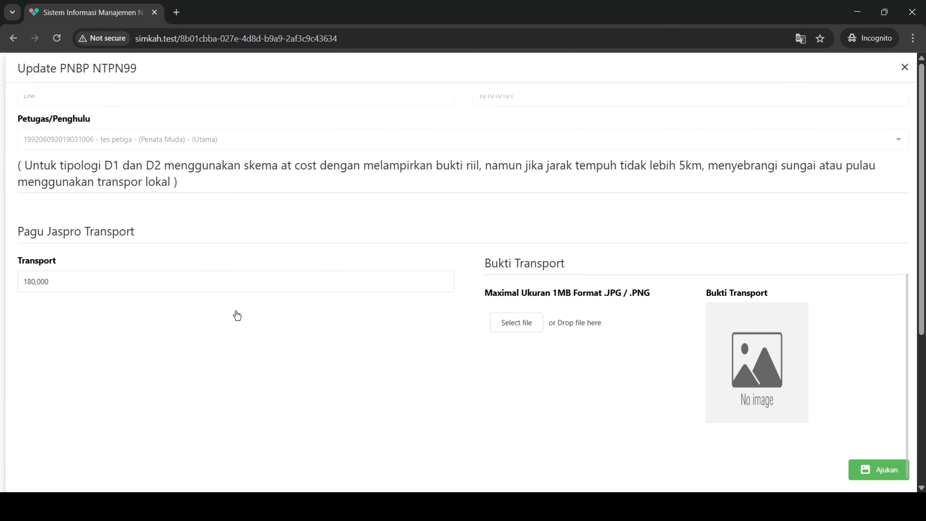
# Set the Transport amount to 100,000 and submit the Transport disbursement request for the first marriage record
pyautogui.click(234, 284)
pyautogui.press('BackSpace')
pyautogui.scroll(5, 234, 286)
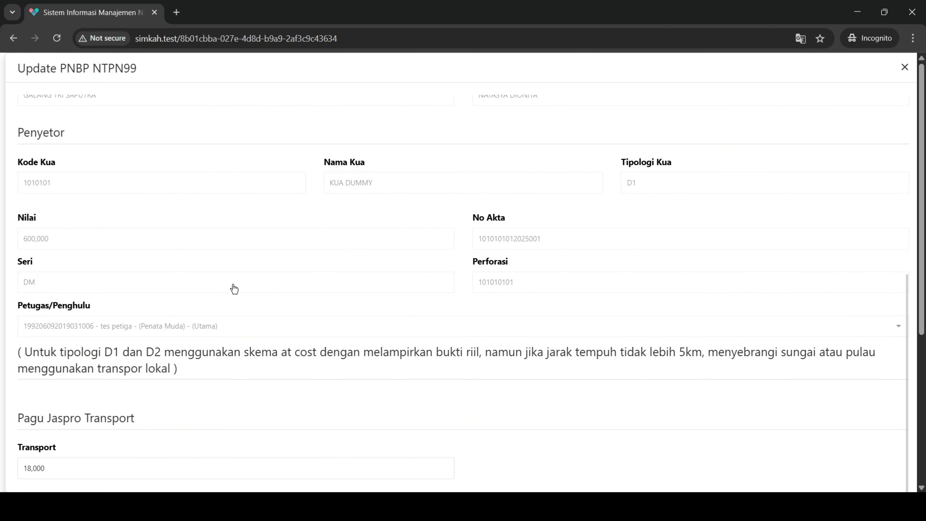
pyautogui.click(184, 468)
pyautogui.press('BackSpace')
pyautogui.press('BackSpace')
pyautogui.press('BackSpace')
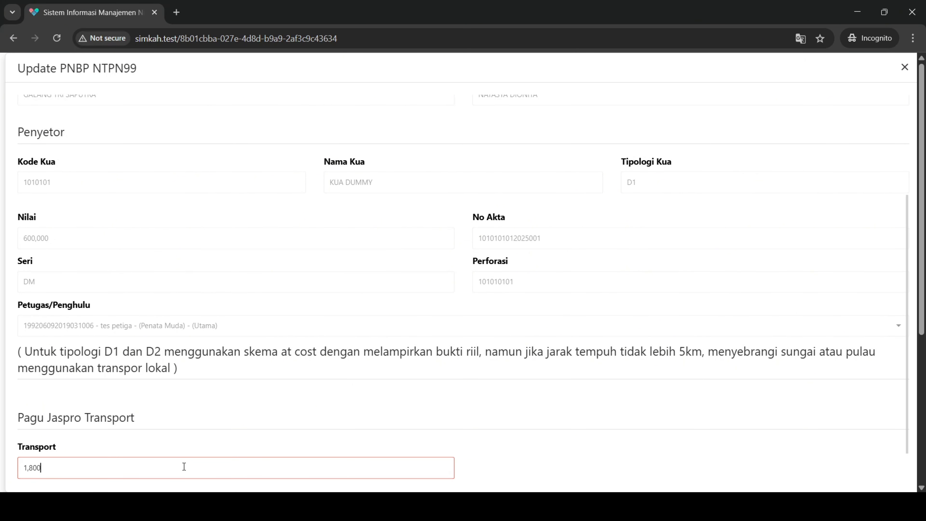
pyautogui.press('BackSpace')
pyautogui.write('000000')
pyautogui.scroll(-1, 475, 304)
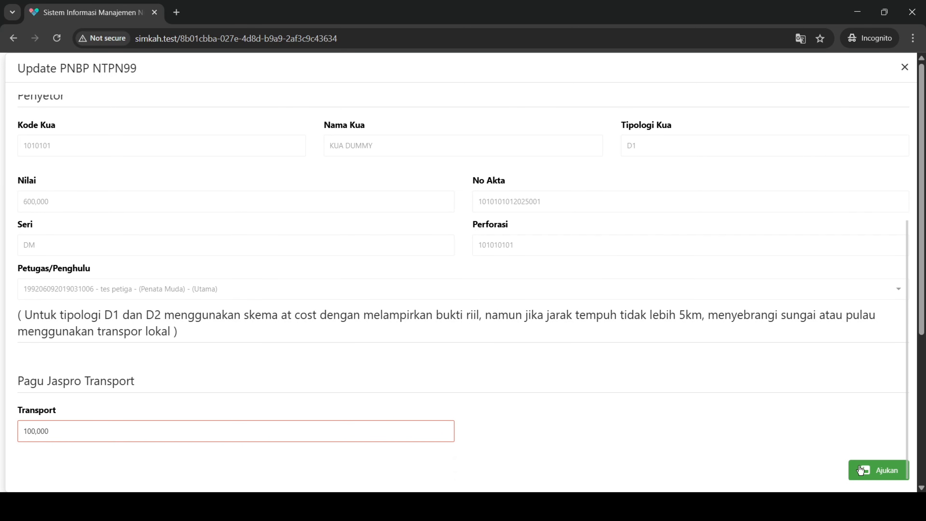
pyautogui.click(870, 478)
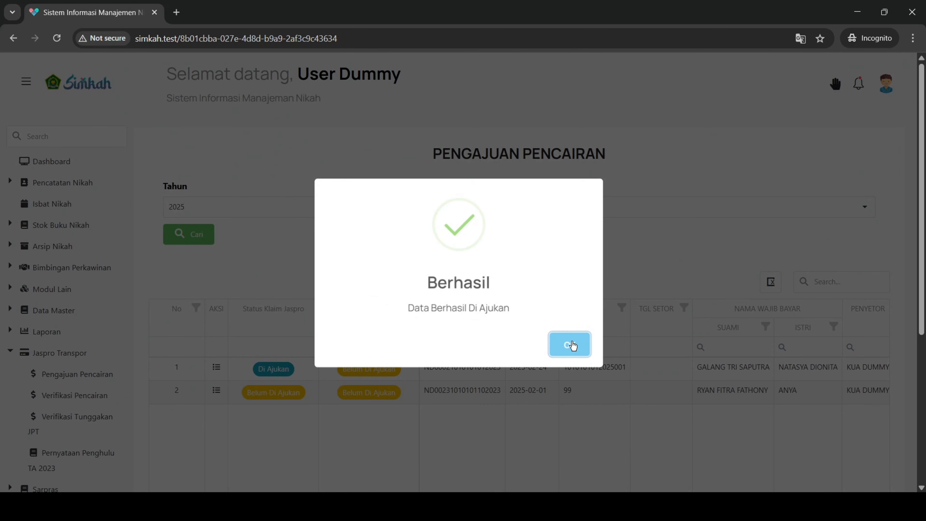
pyautogui.click(571, 345)
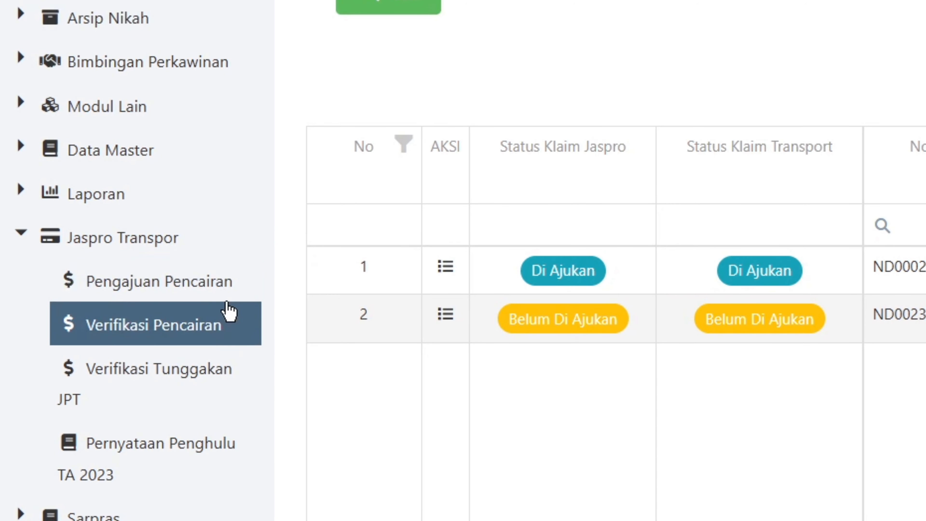
# Search the Verifikasi Pencairan records for year 2025 and month Februari, and refresh the results to check the disbursement status
pyautogui.click(215, 337)
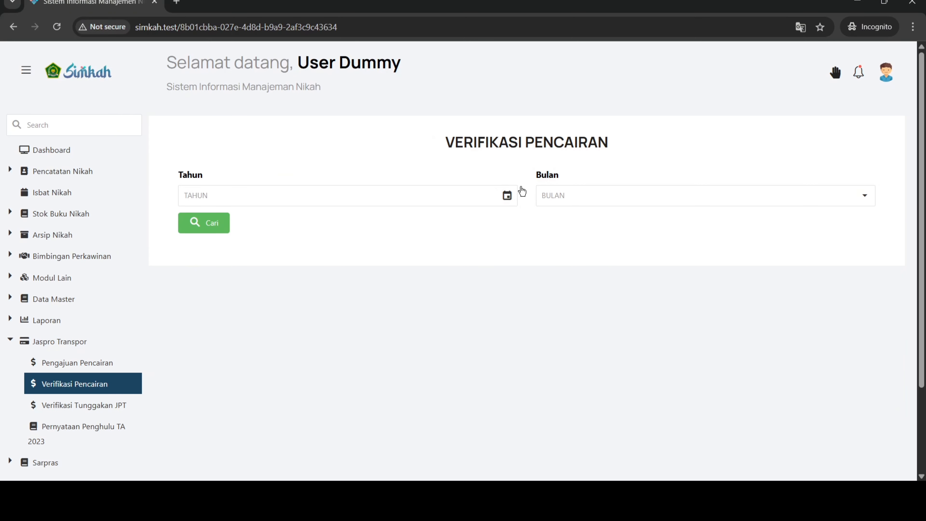
pyautogui.click(507, 195)
pyautogui.click(310, 331)
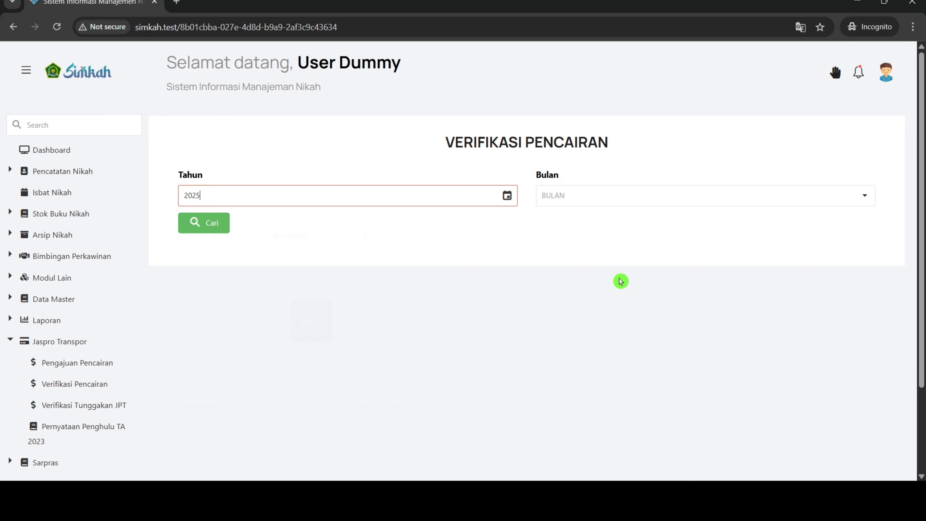
pyautogui.click(643, 197)
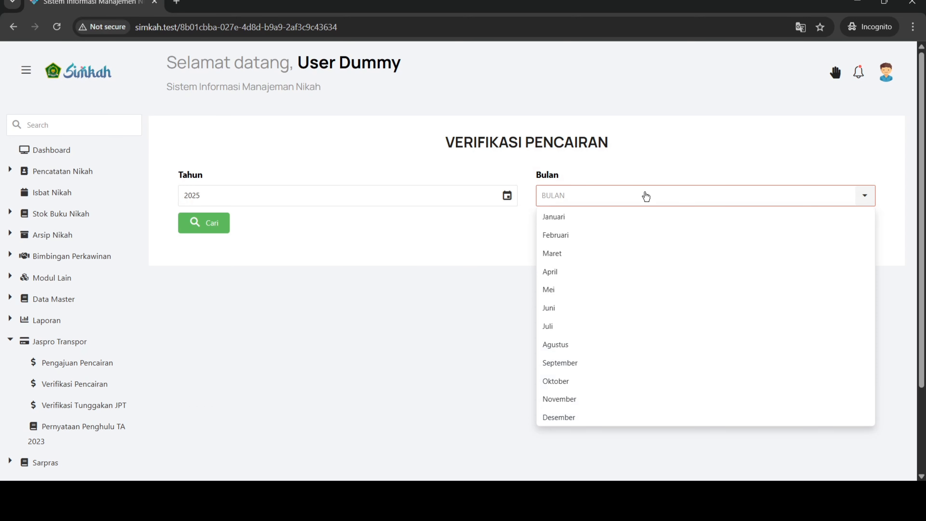
pyautogui.click(609, 242)
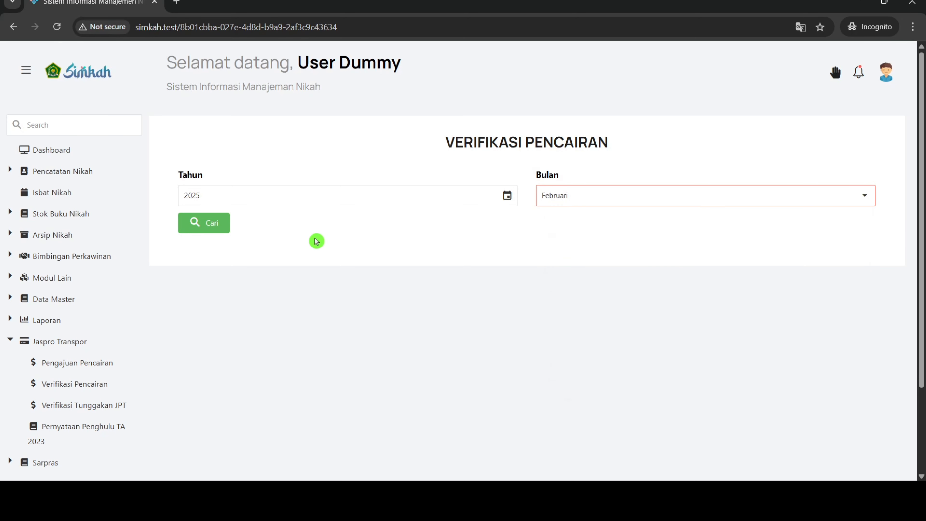
pyautogui.click(206, 226)
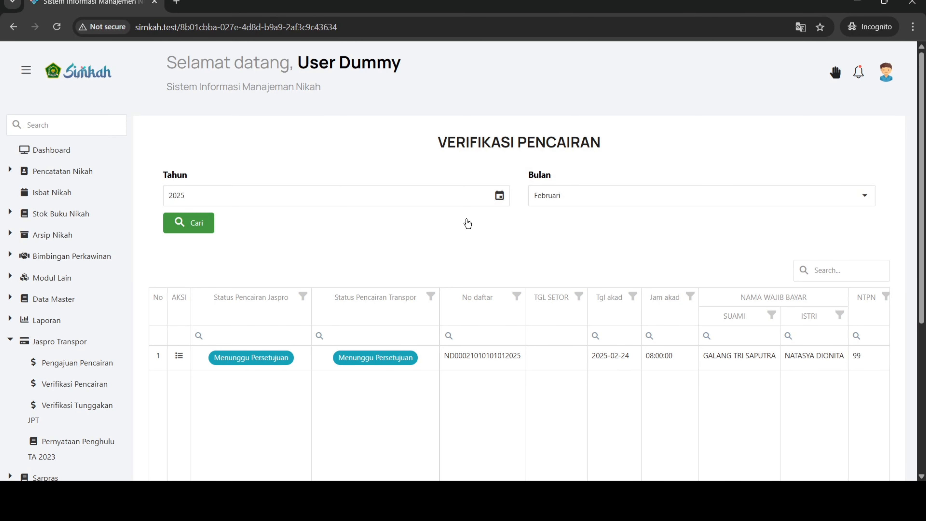
pyautogui.click(186, 223)
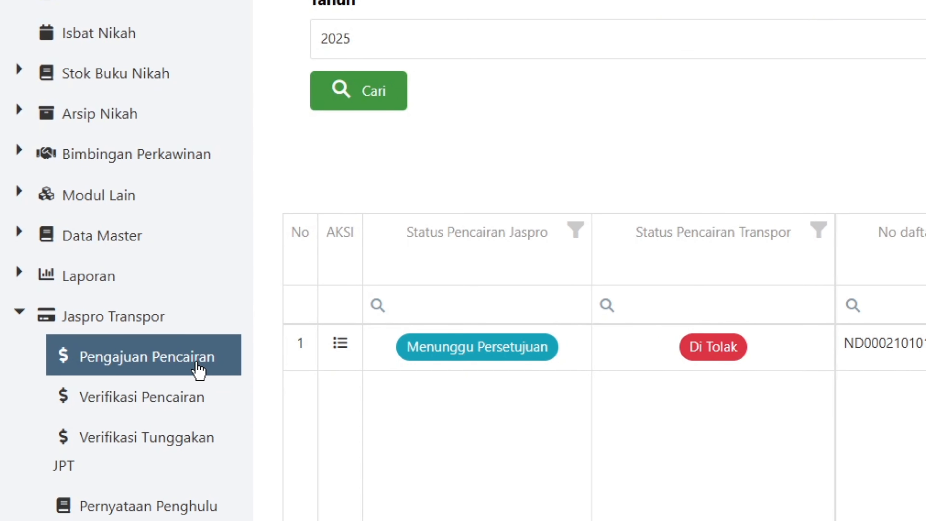
# Return to Pengajuan Pencairan and search the submissions for year 2025 and month Februari
pyautogui.click(199, 370)
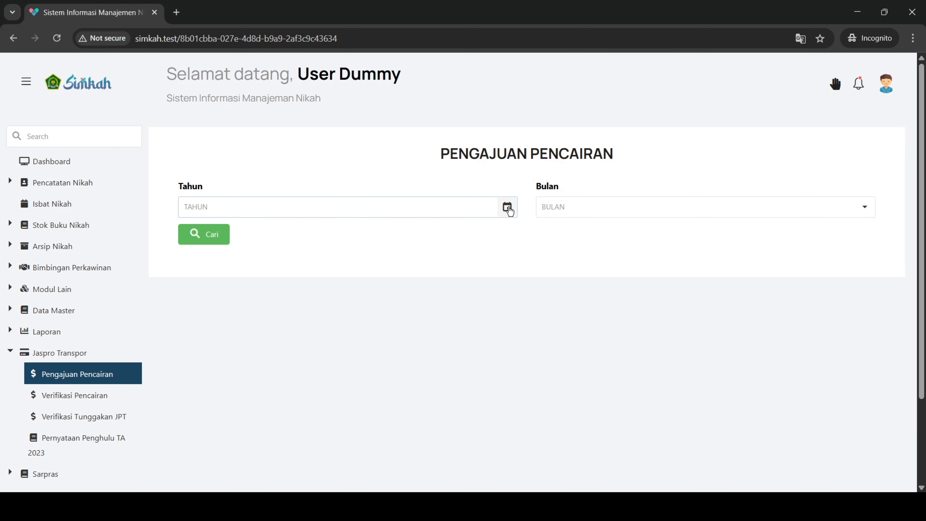
pyautogui.click(507, 208)
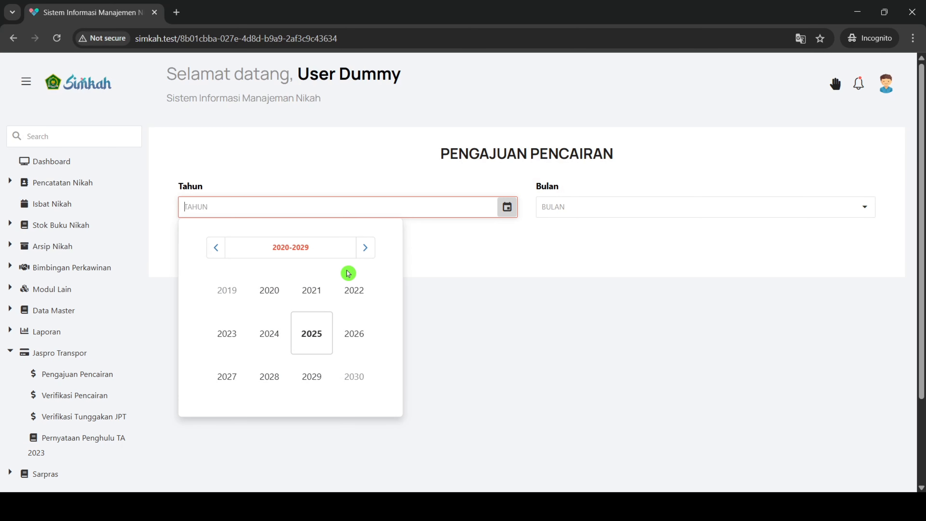
pyautogui.click(302, 343)
pyautogui.click(603, 207)
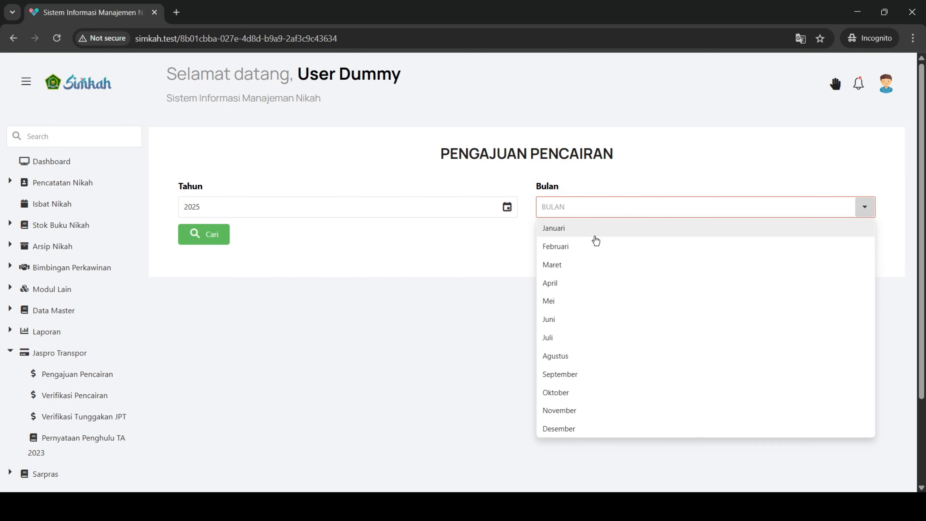
pyautogui.click(587, 253)
pyautogui.click(207, 249)
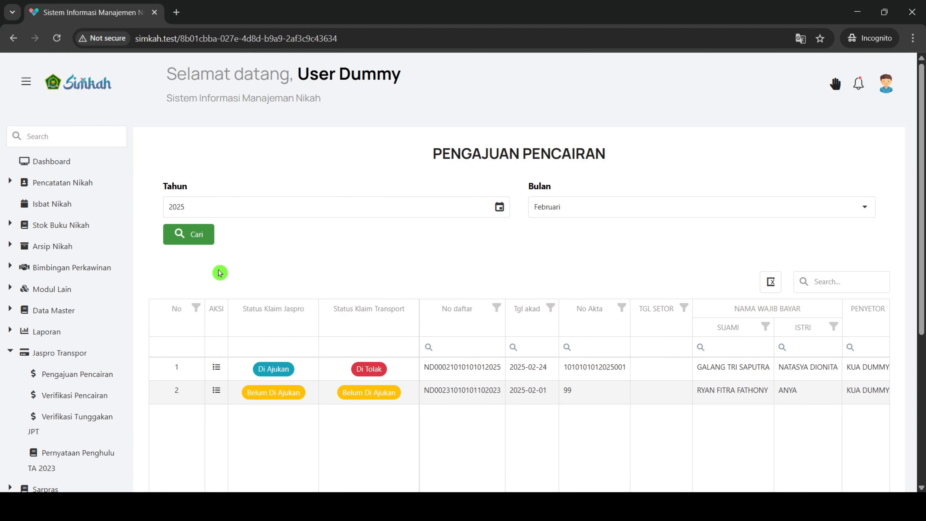
# View the Transport rejection note of the first marriage record and start resubmitting the request
pyautogui.click(217, 369)
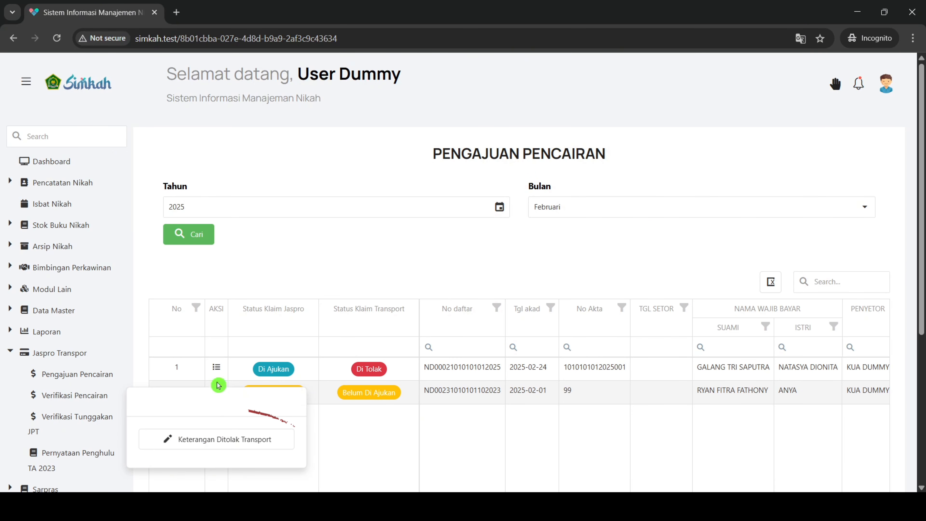
pyautogui.click(231, 442)
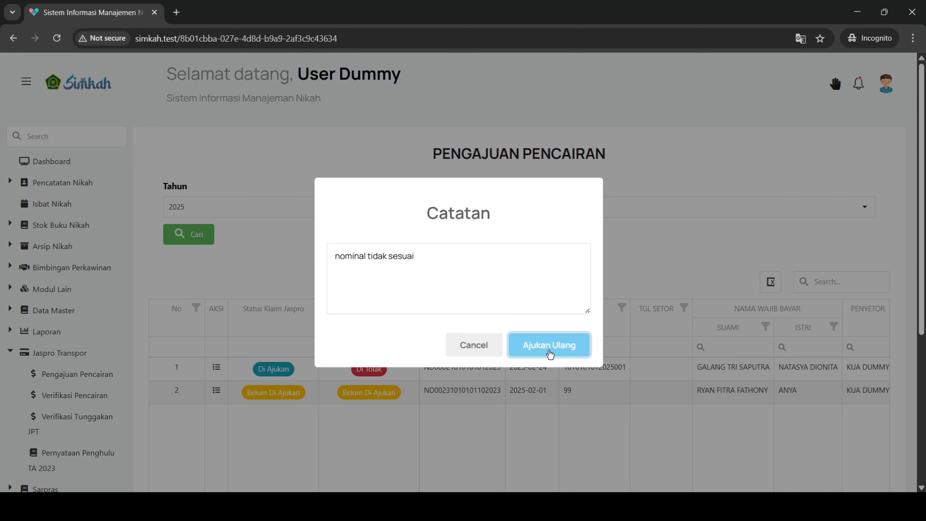
pyautogui.click(549, 345)
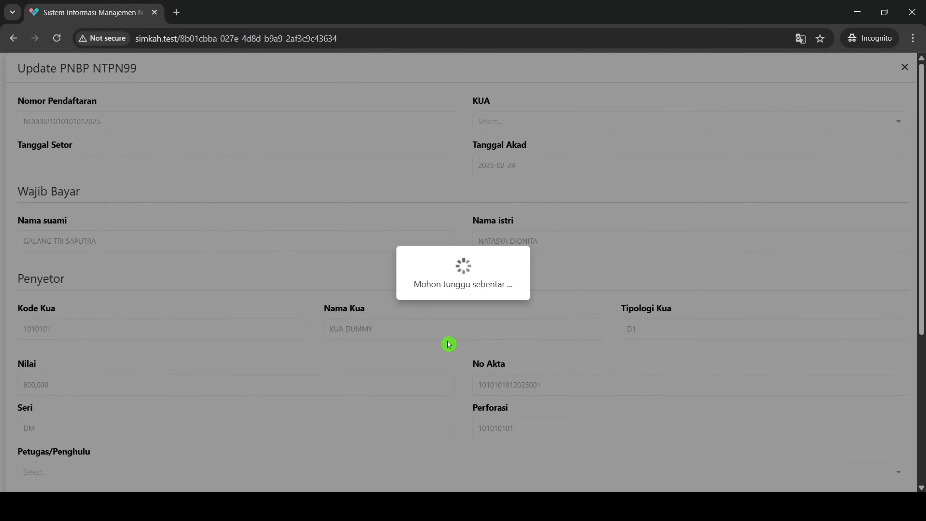
# Set the Transport amount to 120,000 in the rejected request and resubmit it
pyautogui.scroll(-5, 449, 345)
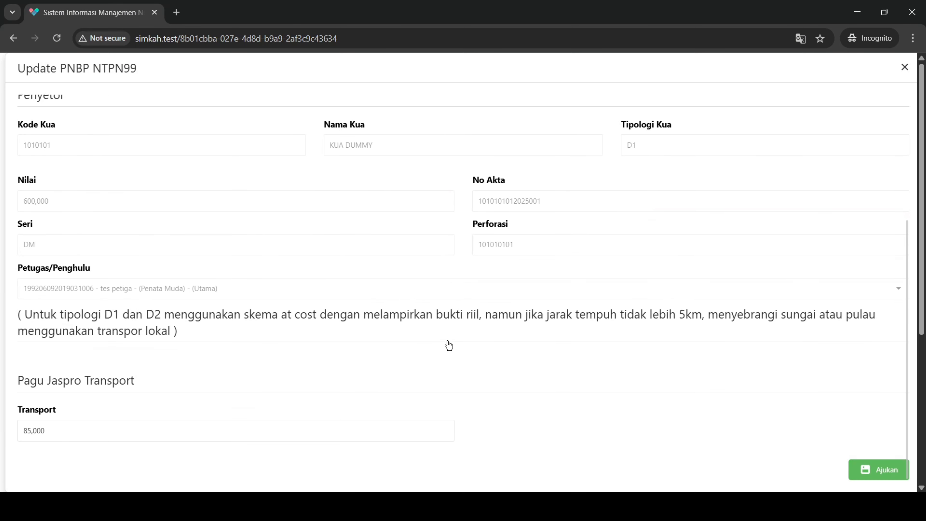
pyautogui.click(208, 435)
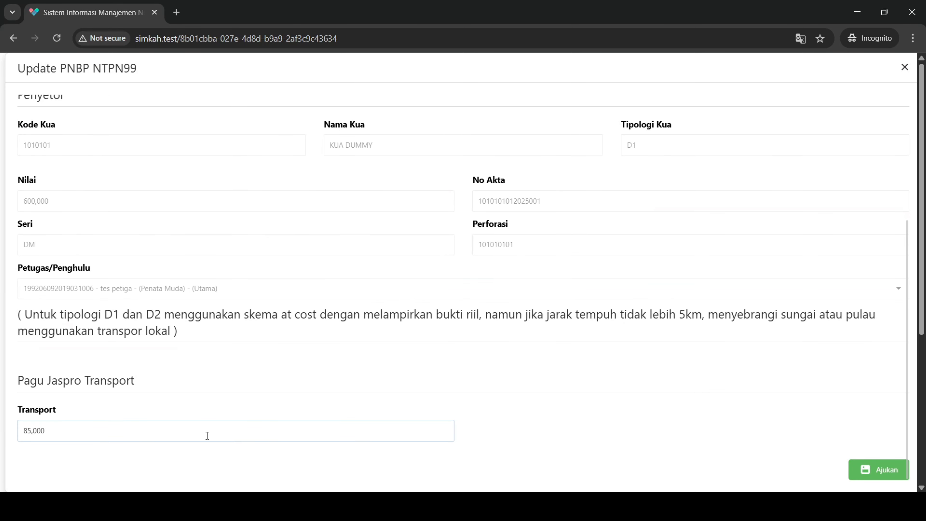
pyautogui.click(207, 436)
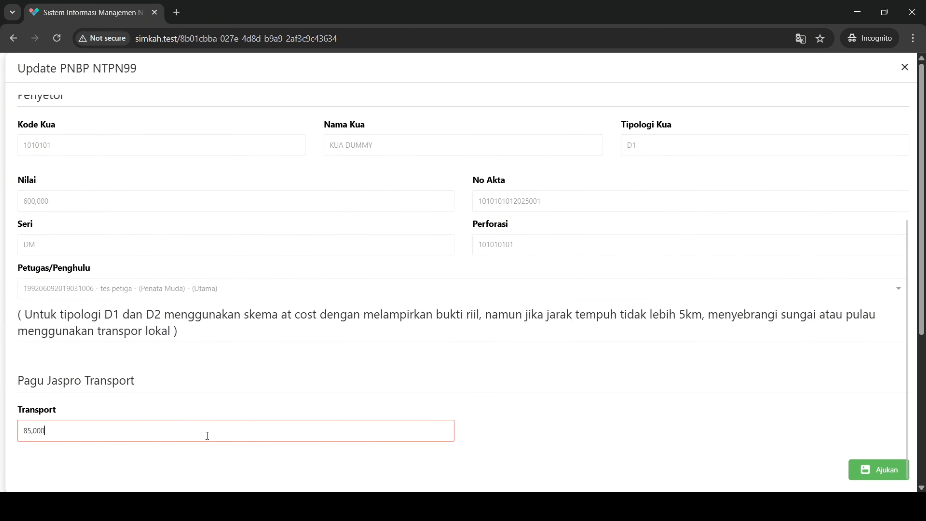
pyautogui.press('BackSpace')
pyautogui.press('BackSpace')
pyautogui.press('BackSpace')
pyautogui.press('BackSpace')
pyautogui.press('BackSpace')
pyautogui.write('120,000')
pyautogui.scroll(2, 468, 389)
pyautogui.scroll(-2, 467, 389)
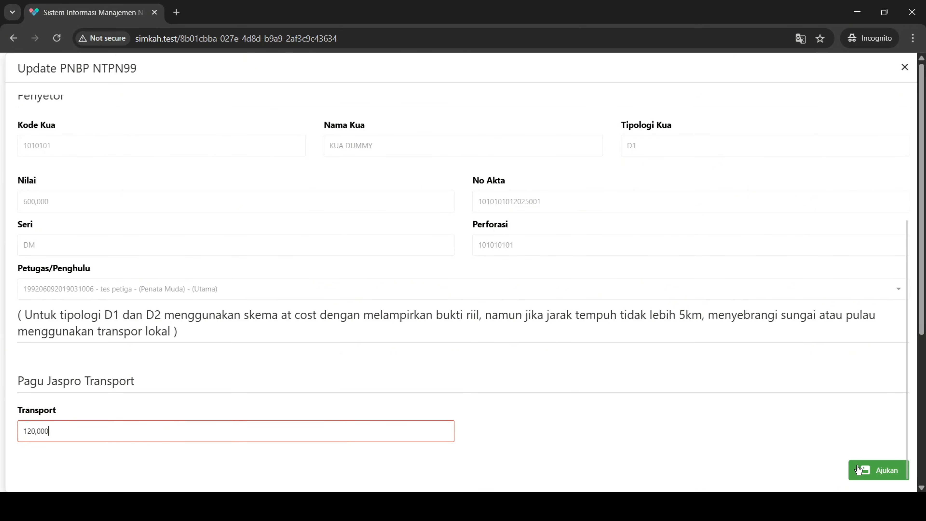
pyautogui.click(869, 474)
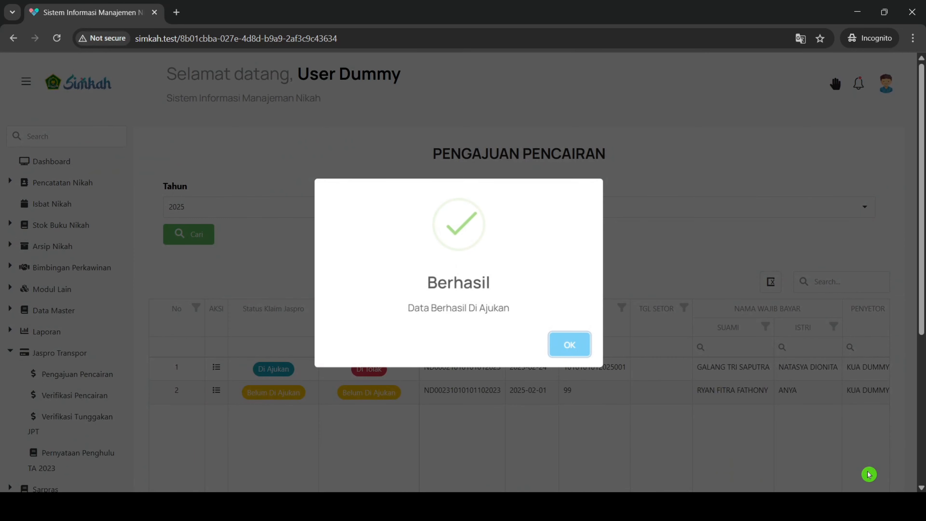
pyautogui.click(570, 344)
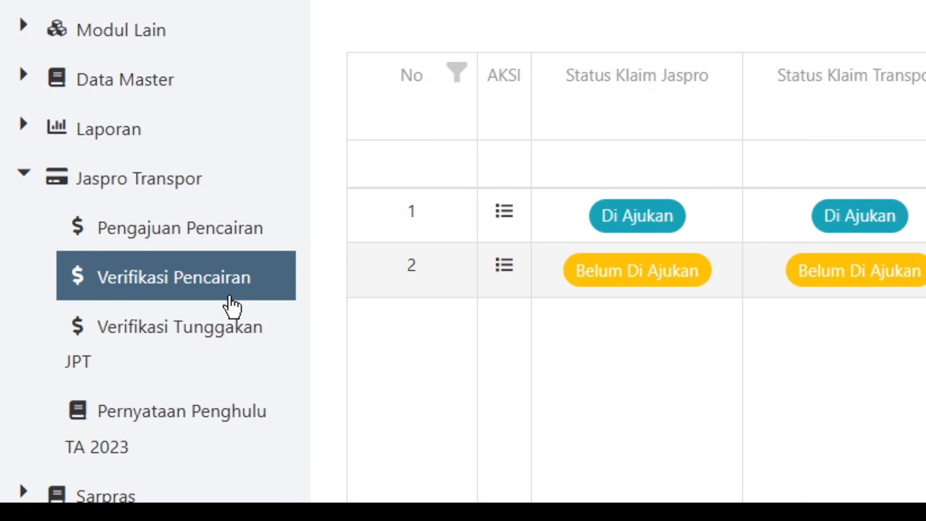
# Go to Verifikasi Pencairan and search for the resubmitted request with year 2025 and month Februari
pyautogui.click(229, 296)
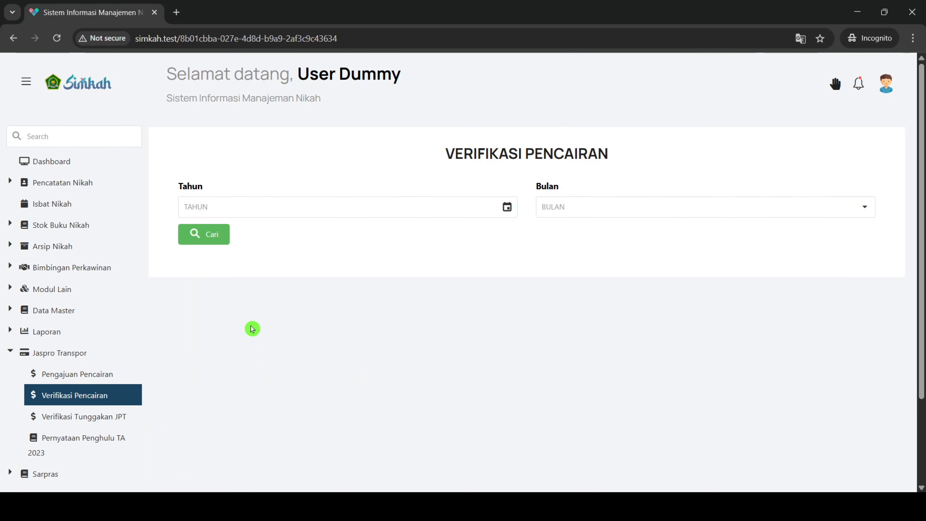
pyautogui.click(514, 212)
pyautogui.click(312, 332)
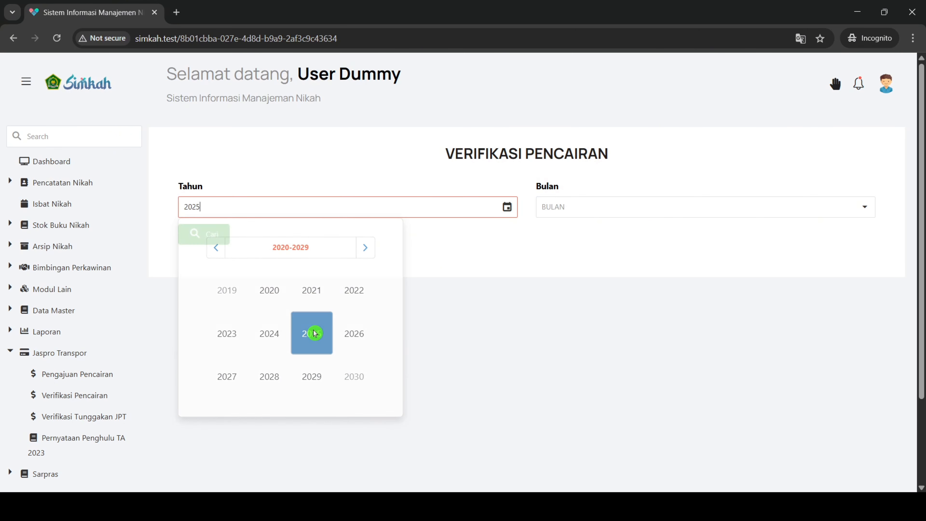
pyautogui.click(592, 201)
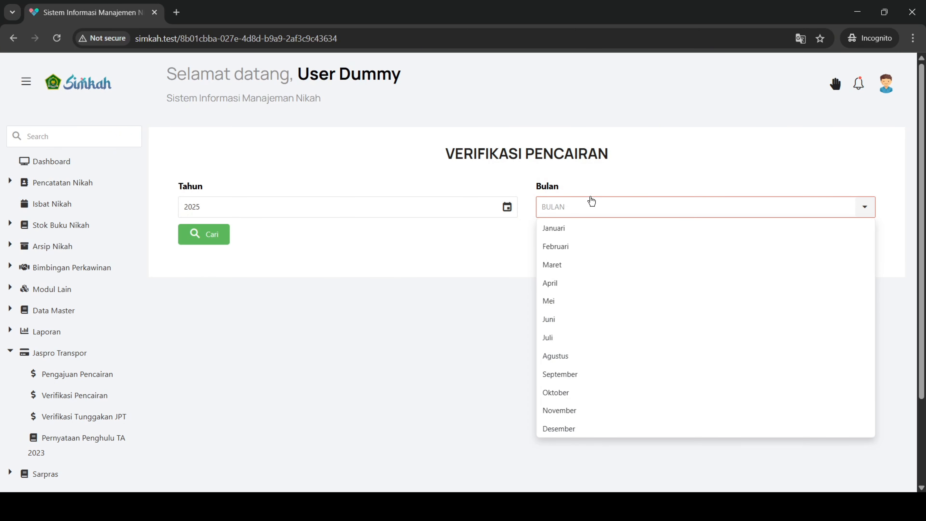
pyautogui.click(582, 249)
pyautogui.click(222, 241)
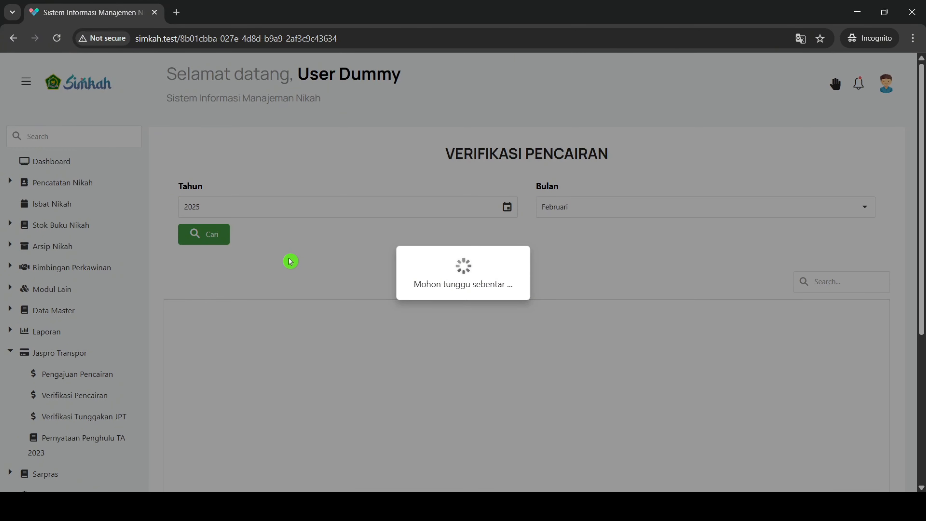